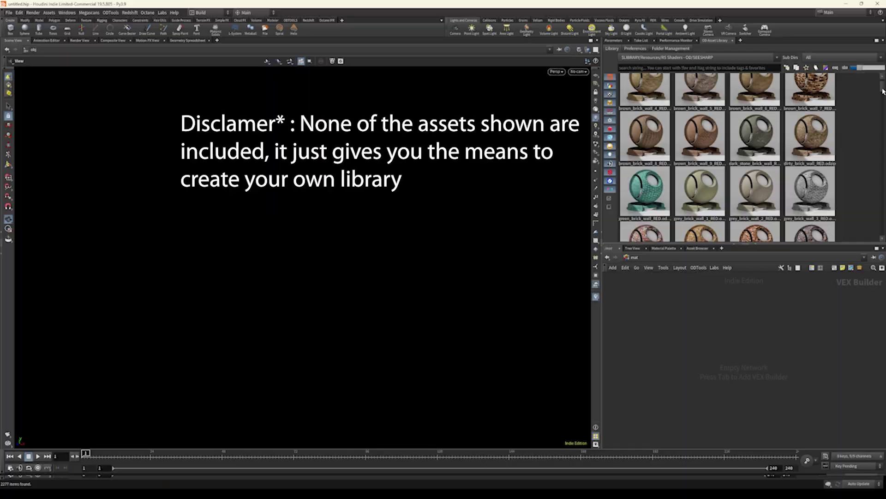
Filter the asset library to the Fabrics subfolder and browse the quilted materials
left_click(855, 59)
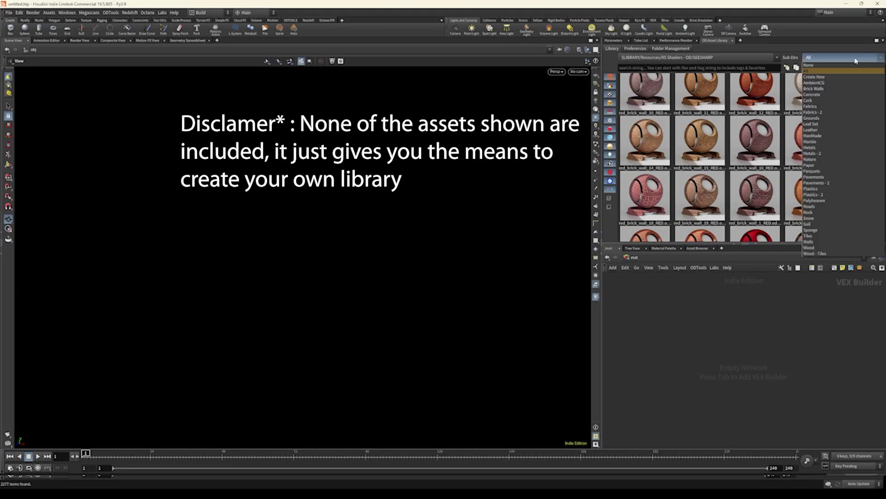
left_click(816, 109)
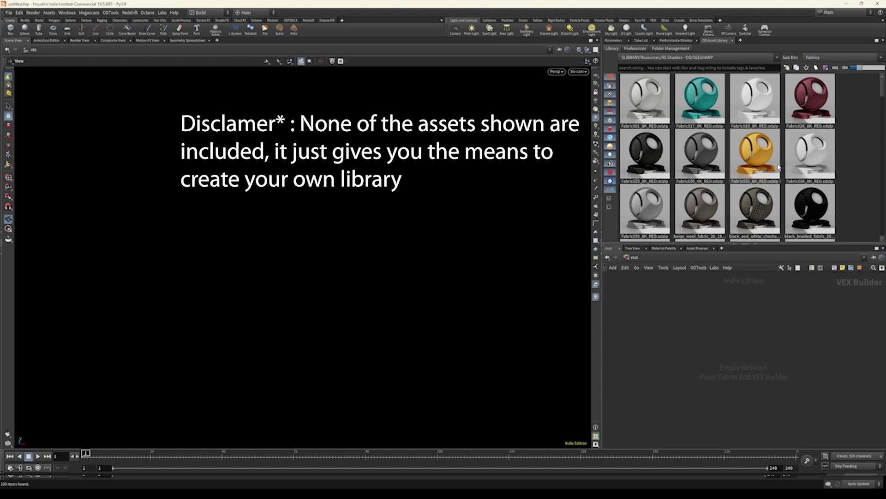
scroll(779, 167, "down", 5)
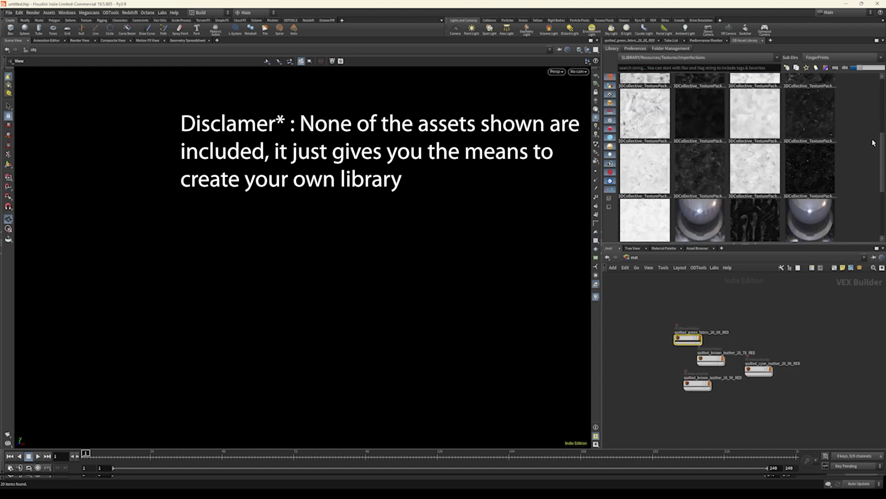
scroll(874, 143, "down", 5)
scroll(871, 131, "up", 6)
scroll(872, 131, "up", 5)
Switch the HDRI library to a different collection
scroll(877, 147, "down", 2)
left_click(846, 60)
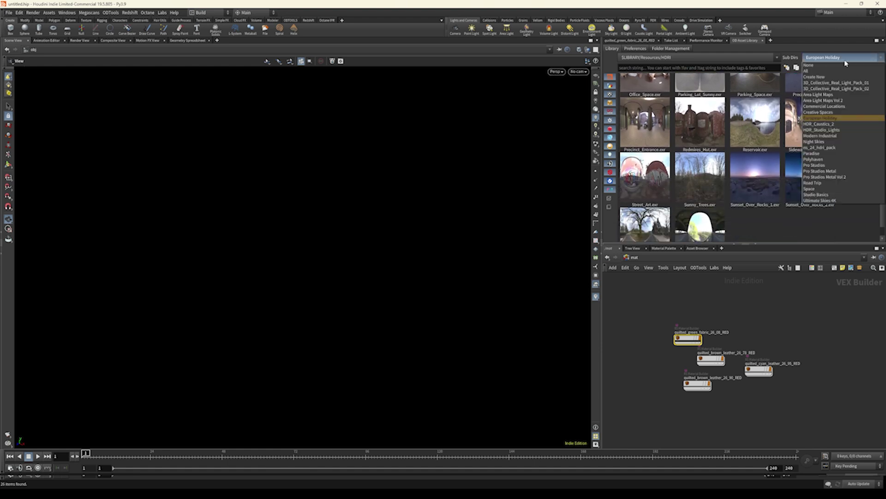
left_click(831, 143)
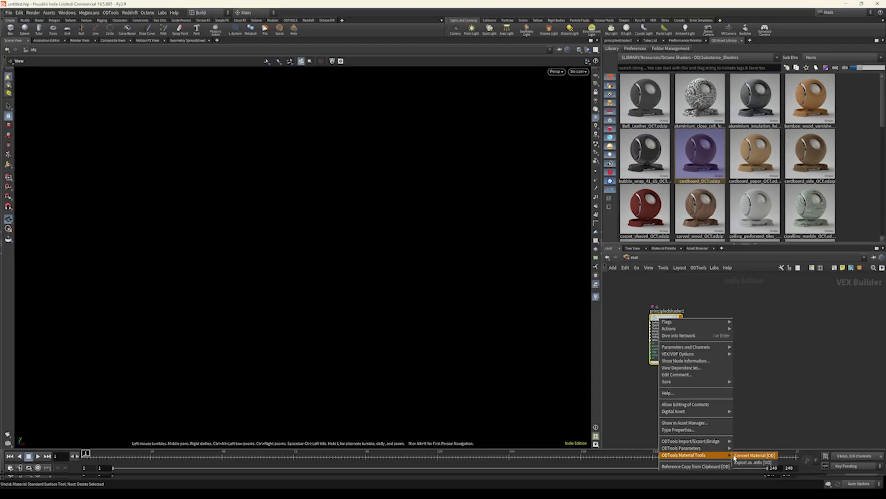
Convert the principled shader to a Redshift material
left_click(754, 455)
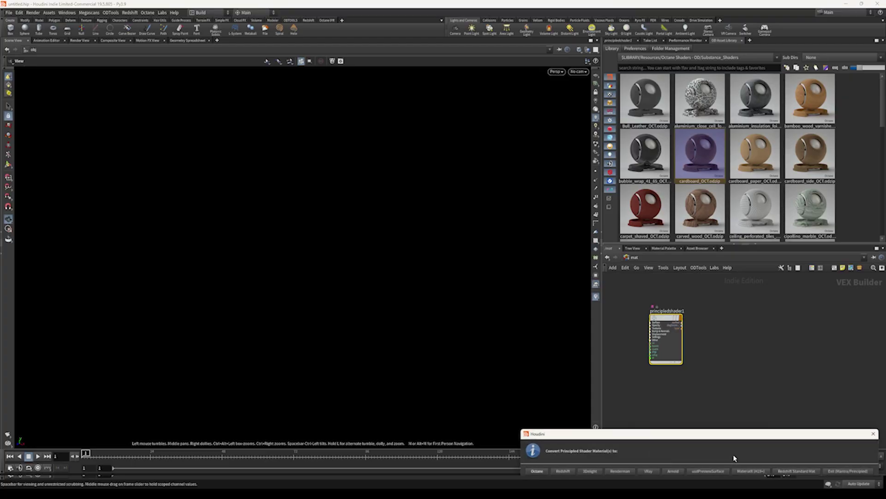
left_click_drag(644, 435, 571, 313)
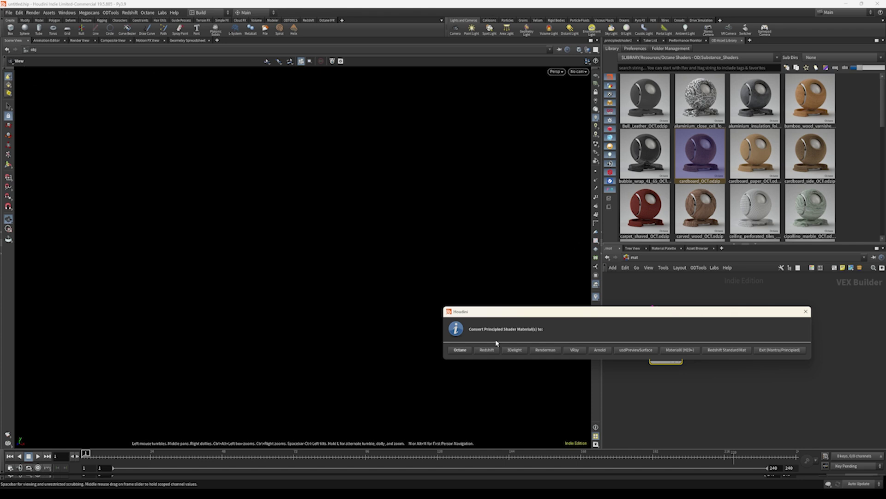
left_click(484, 350)
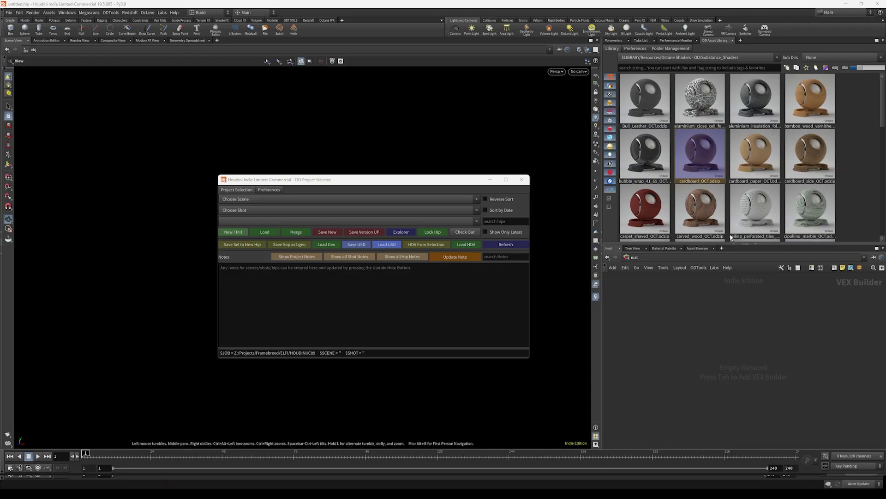
Review both pages of the OD Project Selector, then close it
left_click_drag(354, 184, 351, 172)
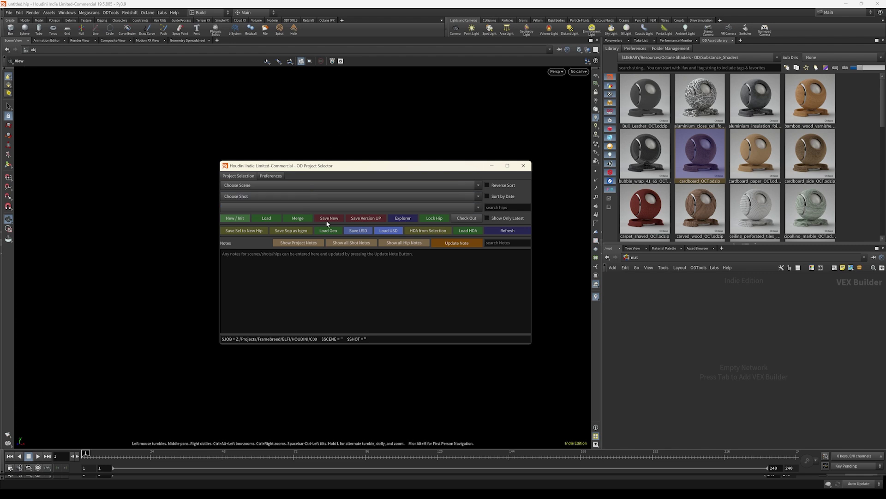
left_click(270, 175)
left_click(249, 177)
left_click_drag(447, 162, 463, 152)
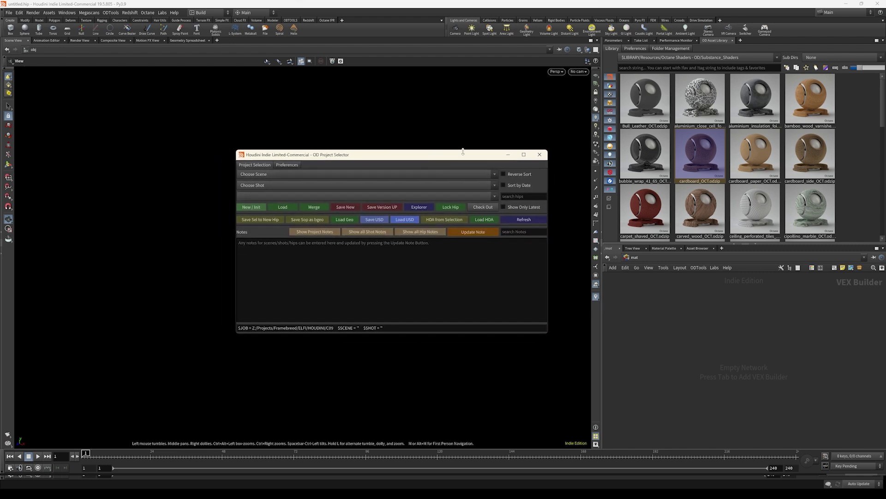
left_click(540, 155)
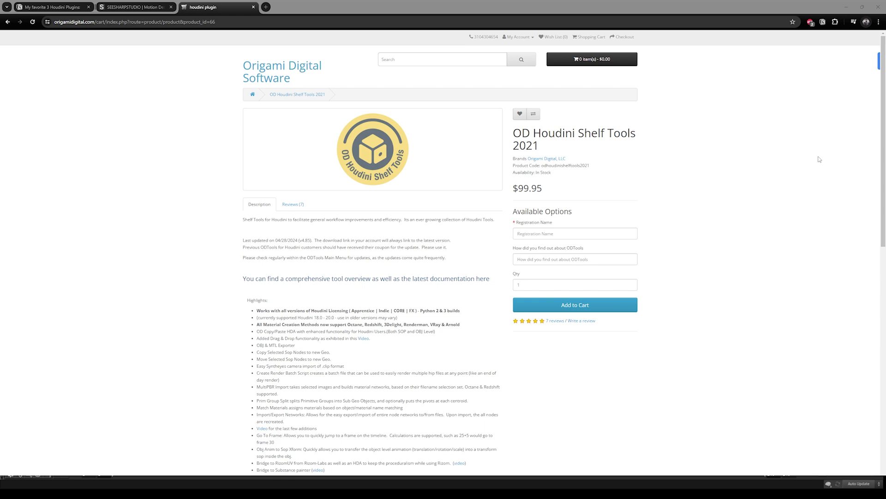
Scroll through the OD Houdini Shelf Tools 2021 feature highlights list
scroll(819, 159, "down", 1)
scroll(818, 159, "down", 2)
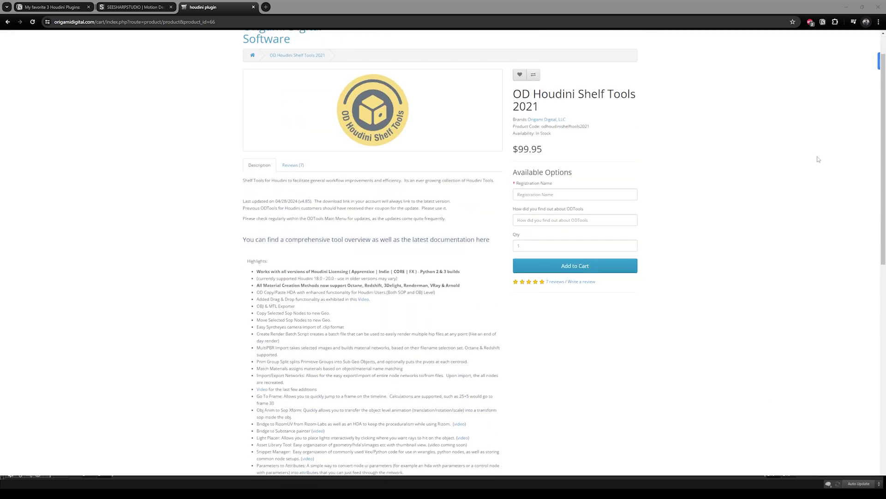
scroll(819, 159, "down", 4)
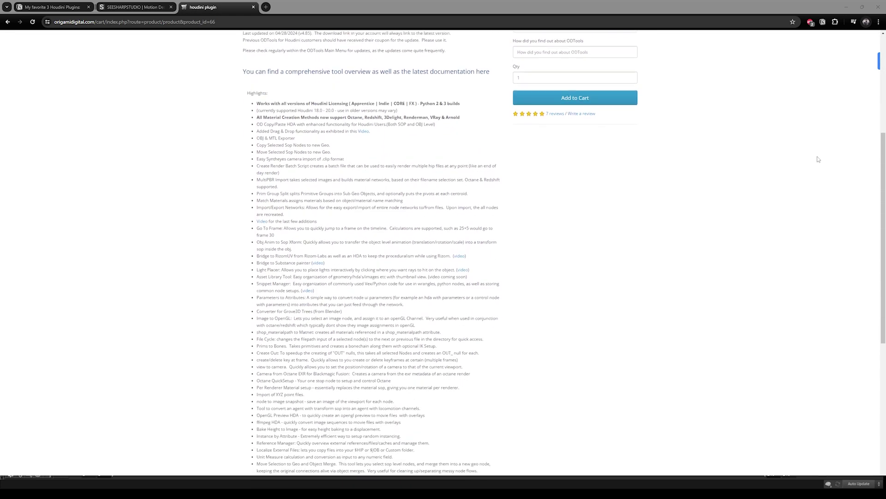
scroll(818, 159, "up", 2)
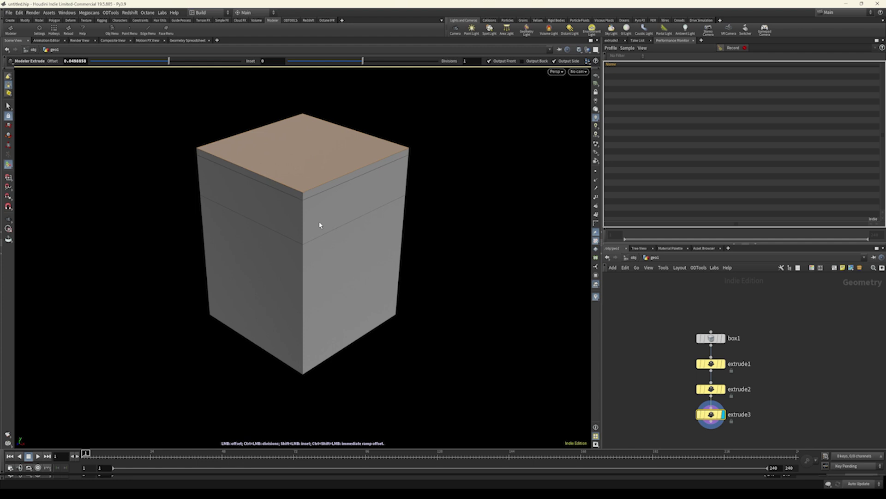
Inset the bottle's top face further and add an edge loop around the body
left_click_drag(322, 177, 344, 237, "shift")
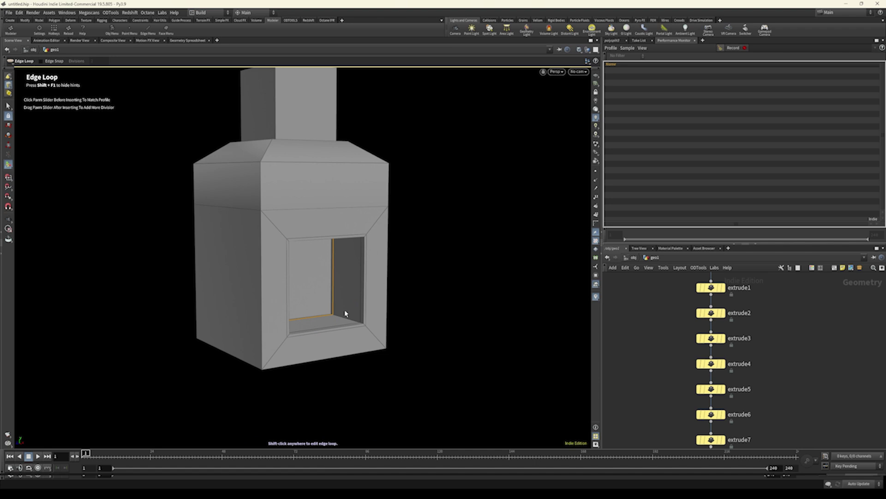
left_click_drag(344, 313, 356, 257, "alt")
left_click(326, 256)
Extrude the selected top face with the Modeler extrude tool
key("Tab")
left_click(402, 226)
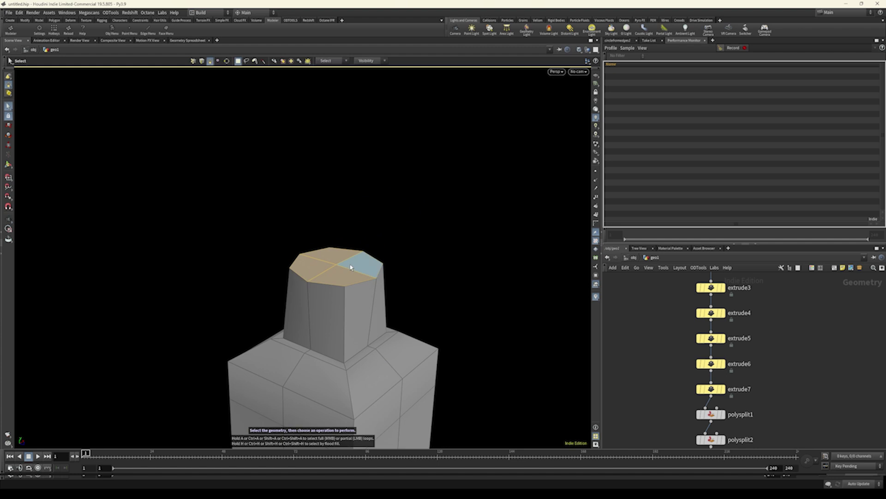
left_click_drag(357, 205, 298, 257, "alt")
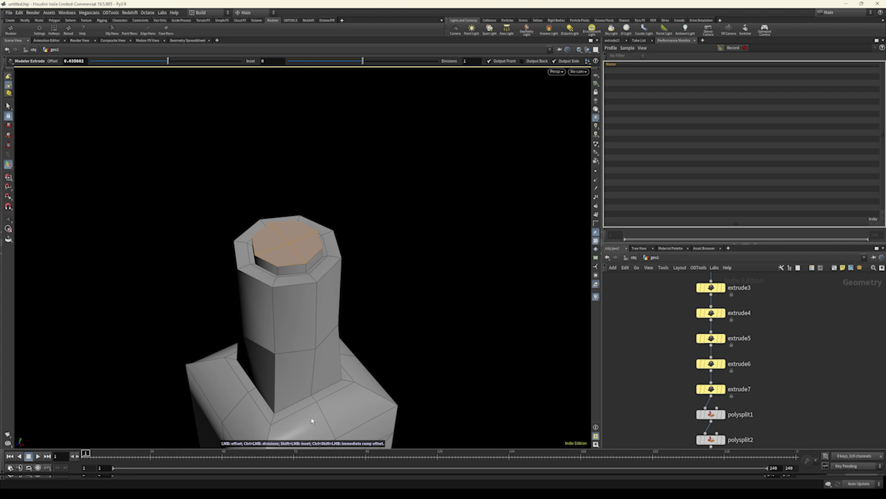
key("Escape")
left_click_drag(298, 261, 424, 245)
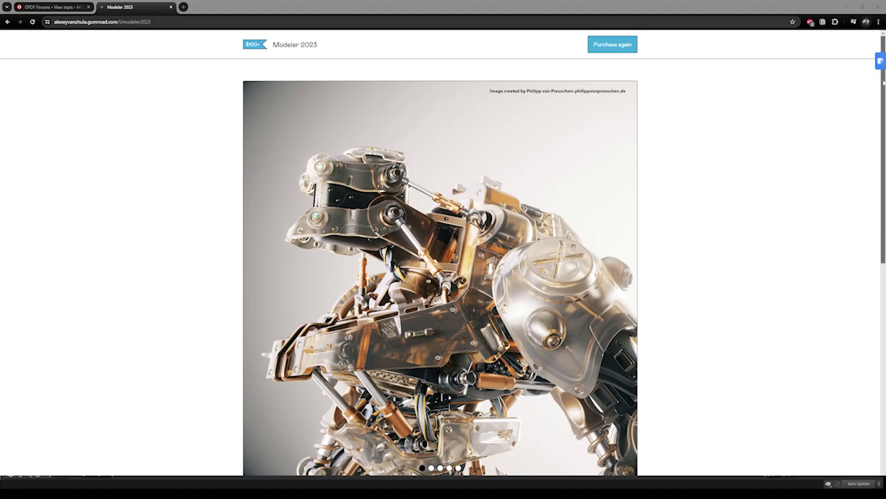
mouse_move(883, 82)
left_mouse_down()
mouse_move(862, 260)
mouse_move(874, 74)
left_mouse_up()
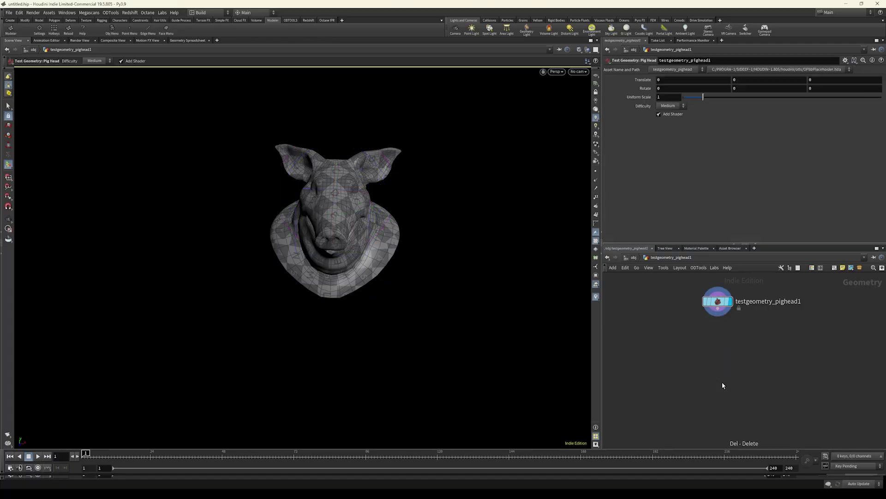
Add a MOPs Instancer under the pig head and enlarge its grid size
left_click(716, 366)
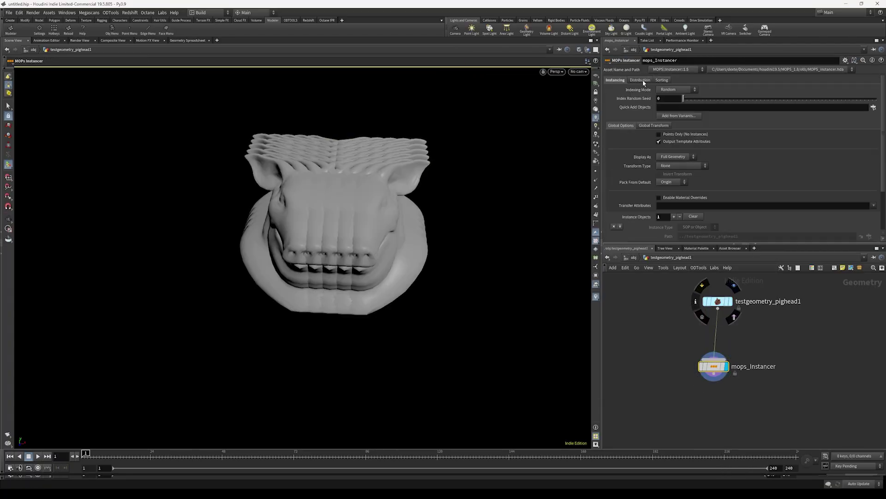
scroll(653, 220, "down", 2)
scroll(424, 221, "down", 3)
middle_click_drag(692, 138, 720, 138)
scroll(312, 267, "up", 3)
middle_click_drag(810, 139, 845, 138)
Add a MOPs Noise Falloff below the instancer with Amplitude 1.7
key("Tab")
left_click(743, 277)
left_click(711, 388)
middle_click_drag(642, 178, 674, 176)
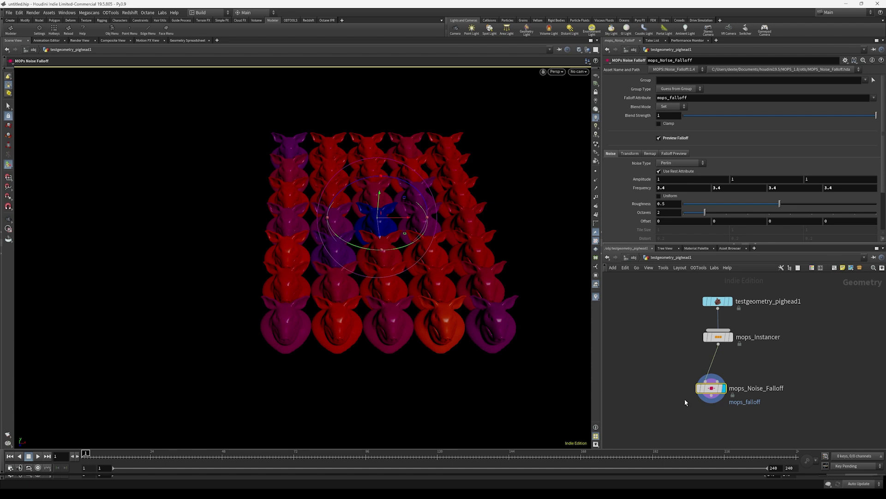
Add a MOPs Transform Modifier and raise its Rotate to spin the heads by noise
key("Tab")
type("transform")
key("Return")
left_click(699, 399)
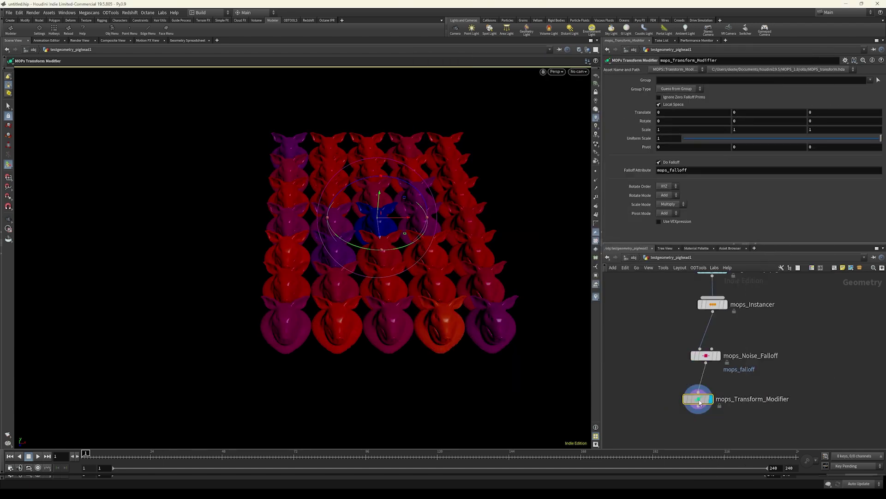
middle_click_drag(658, 90, 774, 87)
Play the animation while reviewing the noise falloff and transform modifier settings
left_click(707, 357)
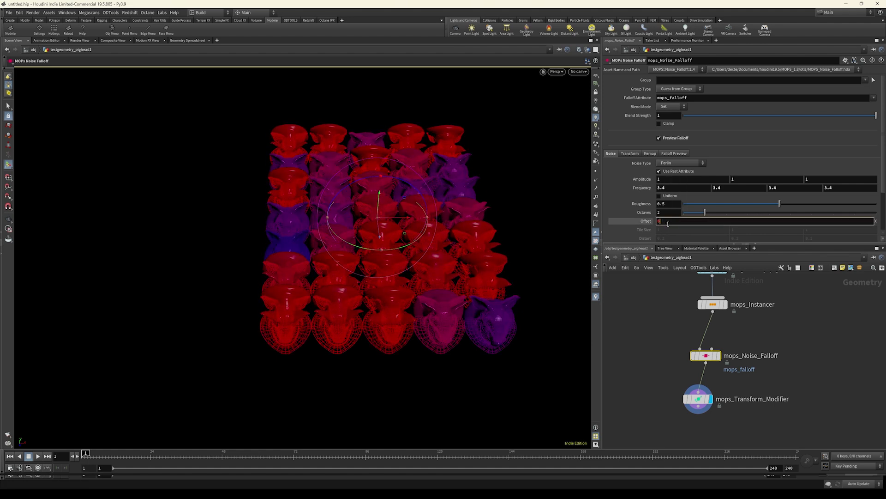
left_click(692, 400)
key("Up")
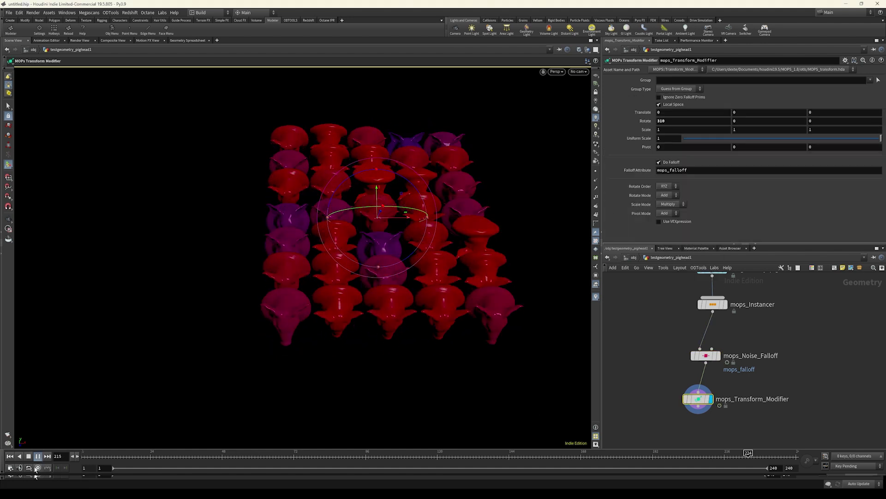
key("Up")
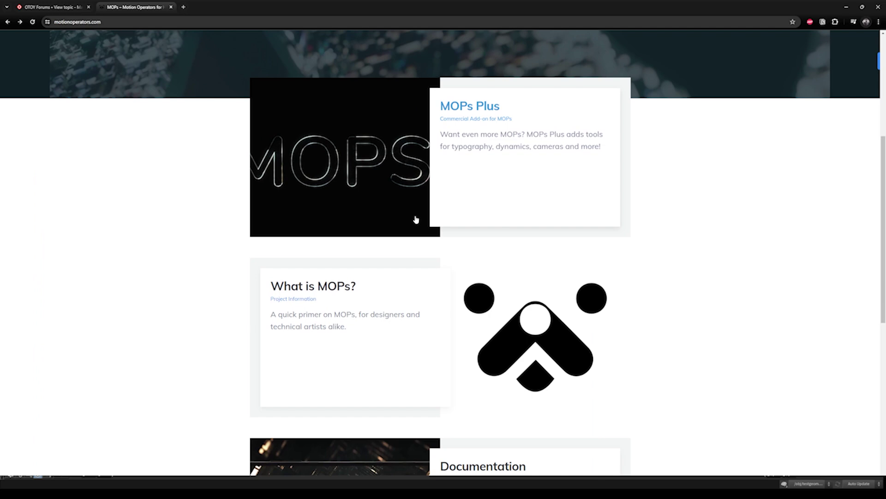
Scroll through the motionoperators.com page to the MOPs Plus and What is MOPs sections
scroll(415, 219, "down", 8)
scroll(419, 221, "up", 13)
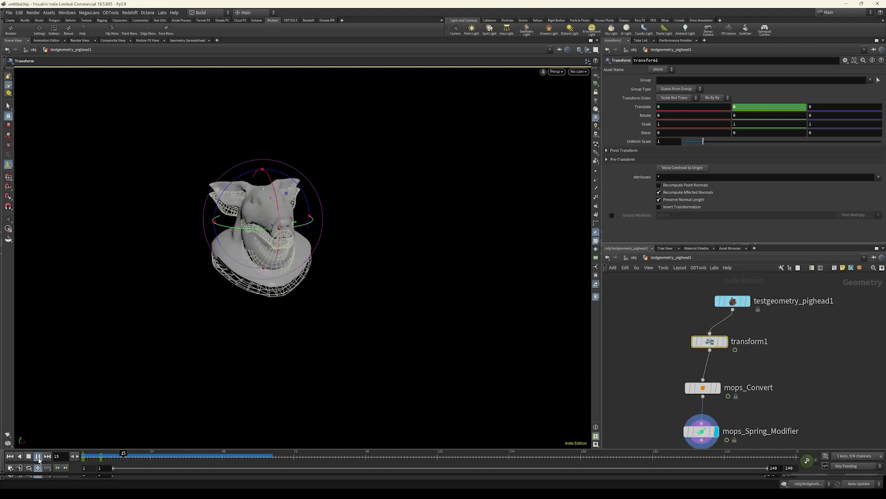
Select the mops_Spring_Modifier node to show its Mass, Spring Constant and Damping settings
left_click(702, 421)
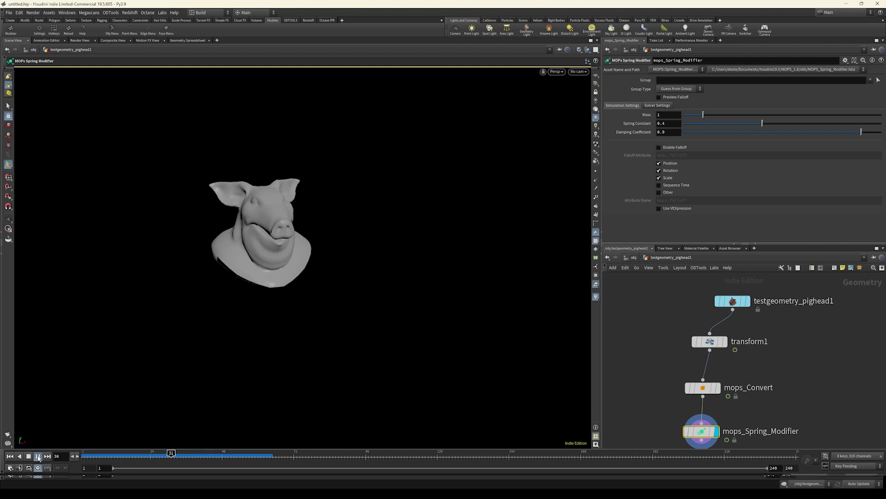